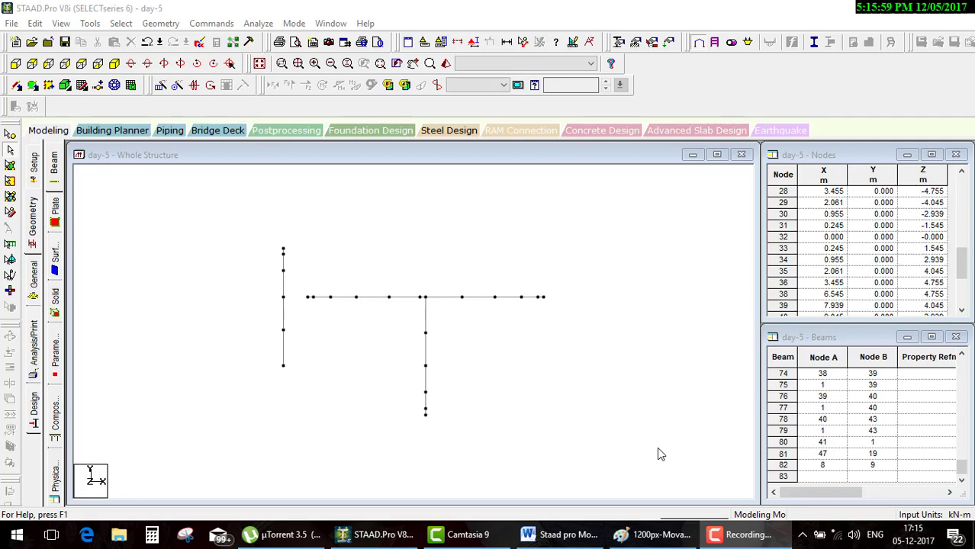
# Step: Highlight the Word outline rows from Model editing tools down to Move in yellow
pyautogui.click(564, 535)
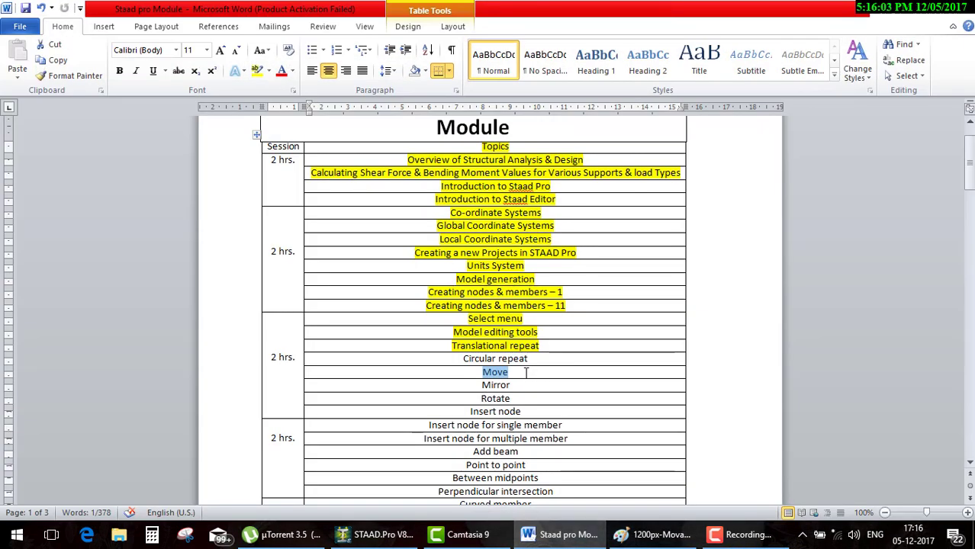
pyautogui.moveTo(494, 372); pyautogui.dragTo(451, 358)
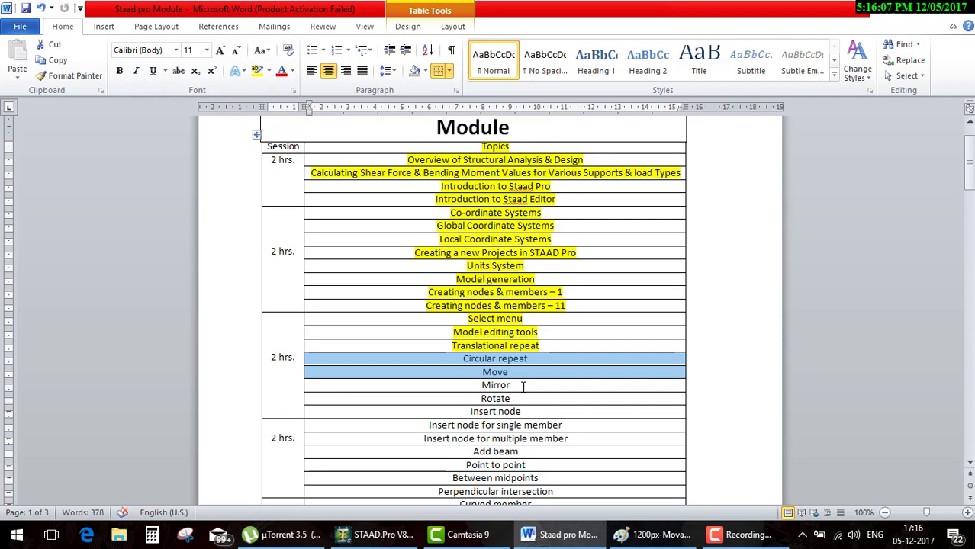
pyautogui.moveTo(524, 387); pyautogui.dragTo(456, 388)
pyautogui.press('Down')
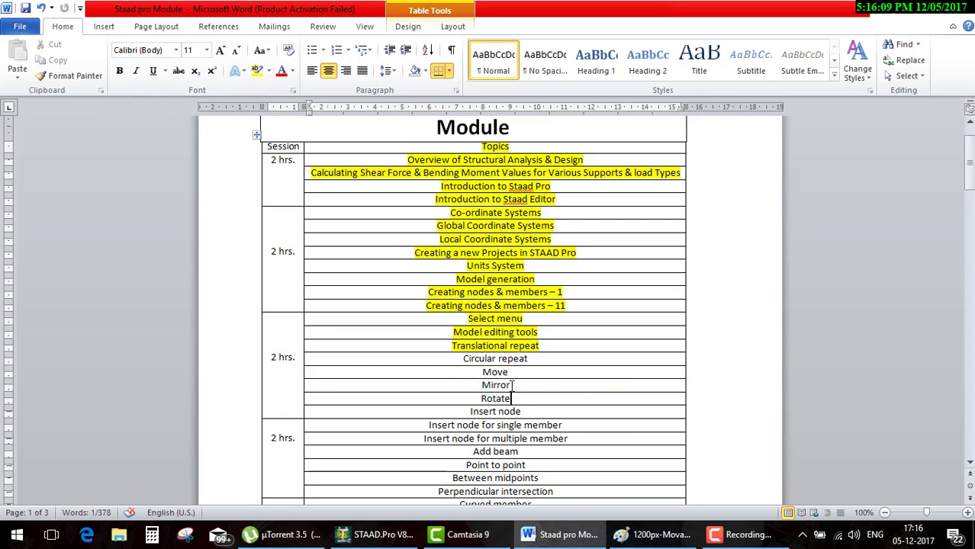
pyautogui.moveTo(522, 378); pyautogui.dragTo(473, 334)
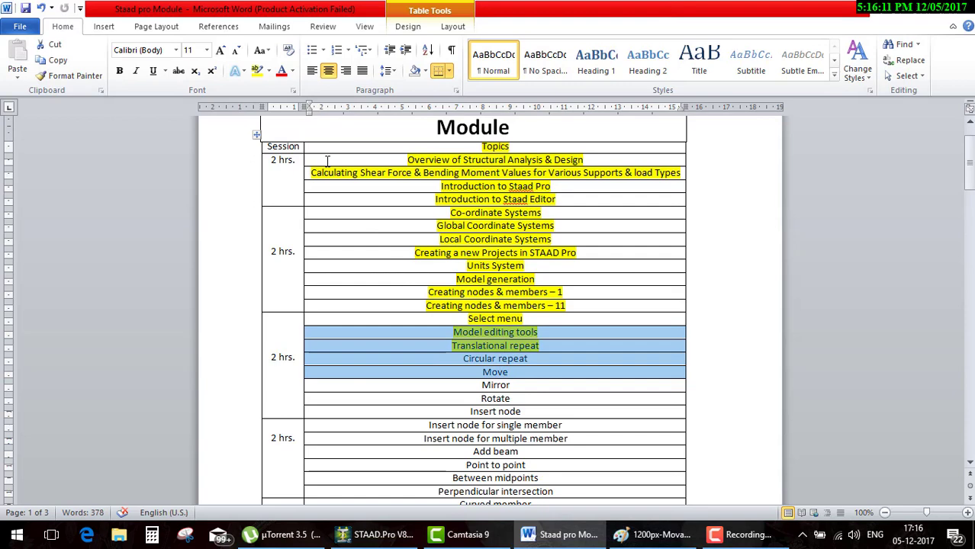
pyautogui.click(258, 71)
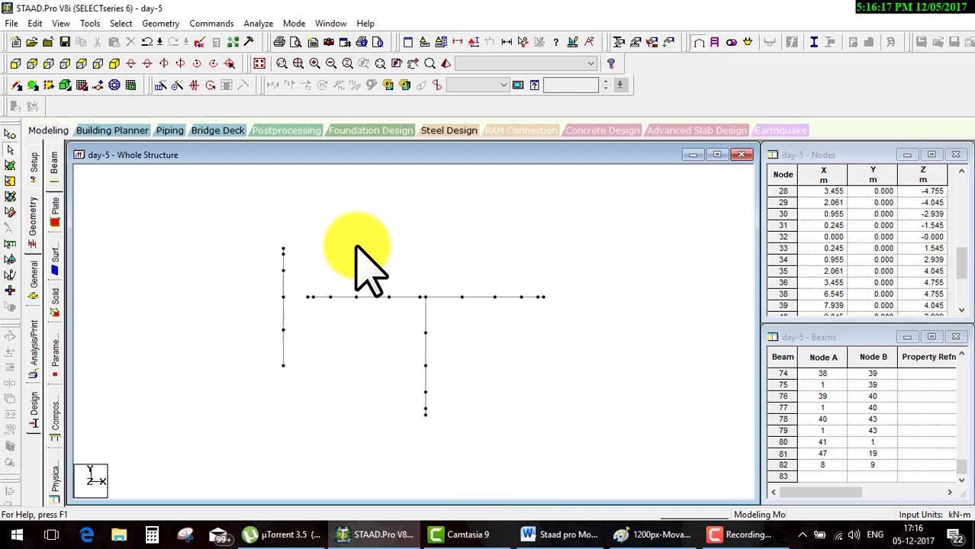
# Step: Delete all existing beams from the model
pyautogui.hotkey('ctrl', 'a')
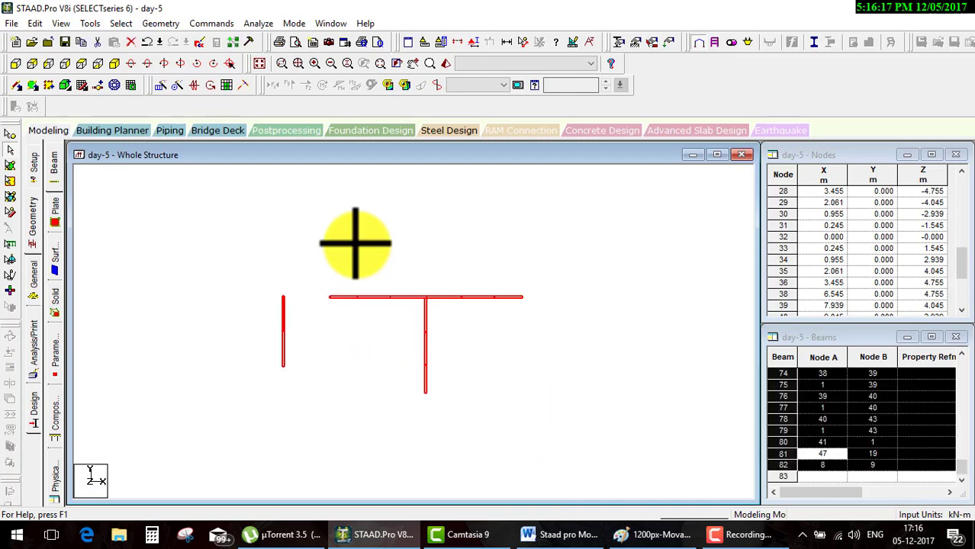
pyautogui.press('Delete')
pyautogui.press('Return')
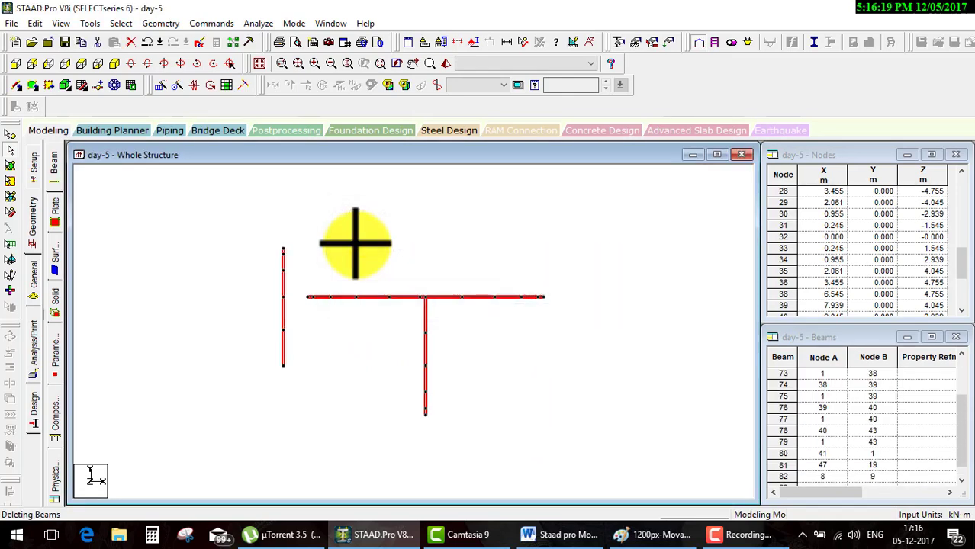
# Step: Draw a six-beam L-frame on the snap grid through (0,0), (6,0), (6,2), (2,2), (2,8) and (0,8)
pyautogui.click(81, 85)
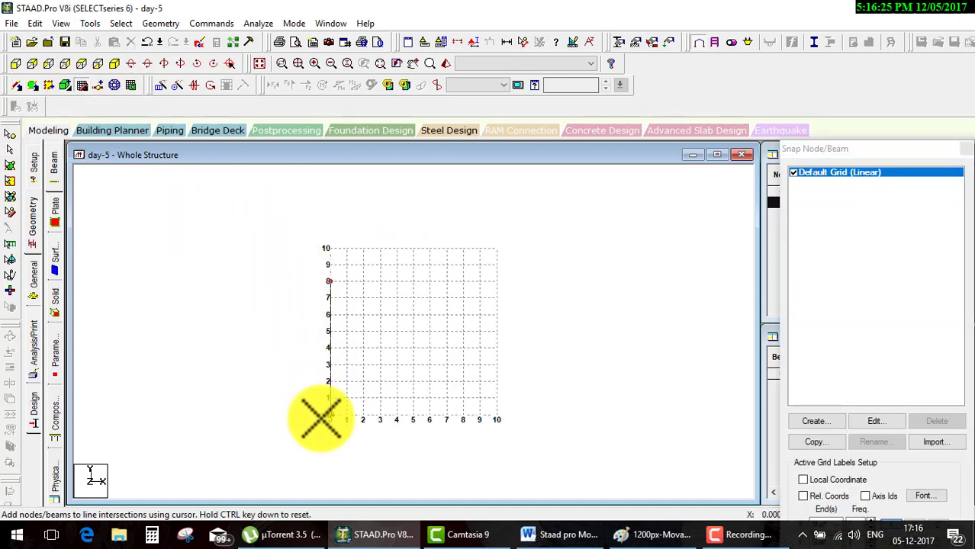
pyautogui.click(429, 382)
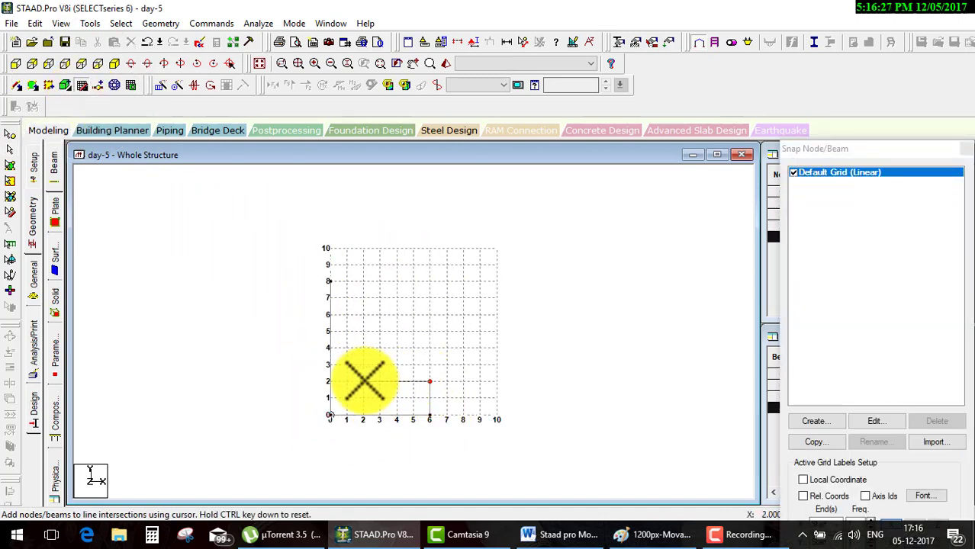
pyautogui.click(364, 382)
pyautogui.click(363, 280)
pyautogui.click(330, 281)
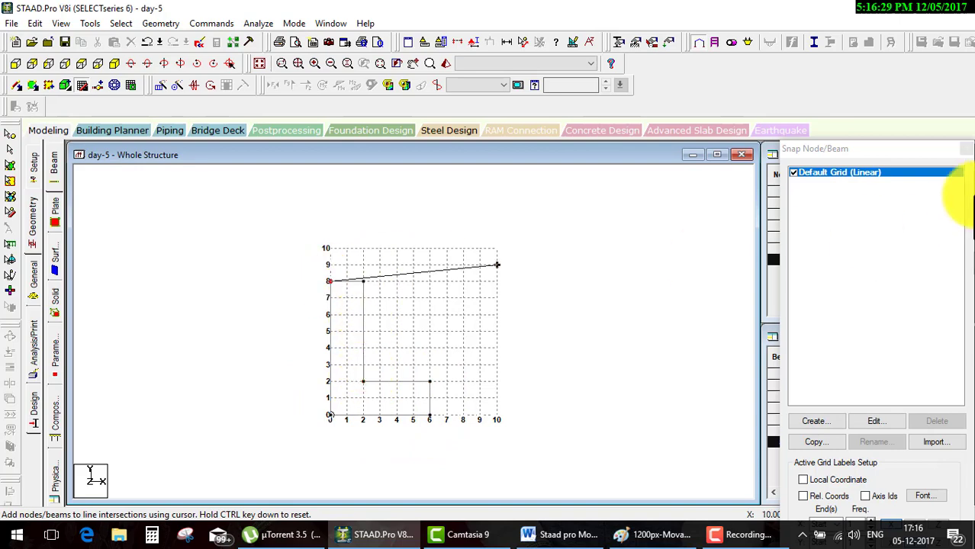
pyautogui.click(967, 150)
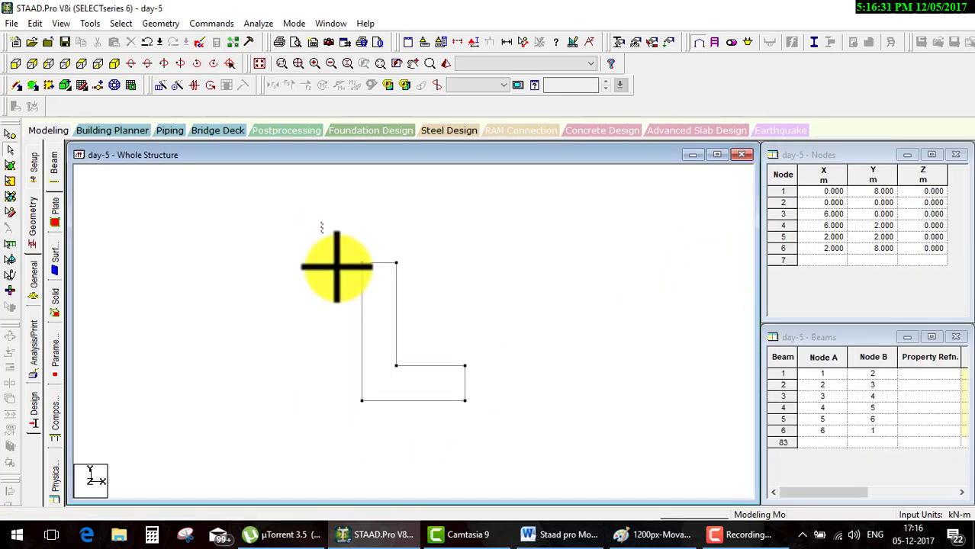
pyautogui.moveTo(321, 222); pyautogui.dragTo(492, 413)
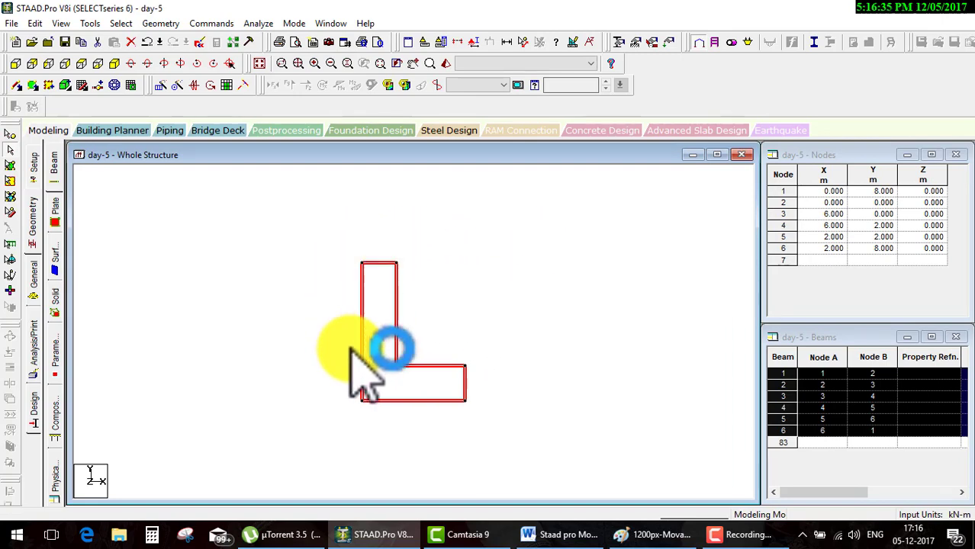
# Step: Bring up the Mirror settings for the L-frame and move the window clear of the model
pyautogui.click(193, 86)
pyautogui.moveTo(444, 180); pyautogui.dragTo(465, 55)
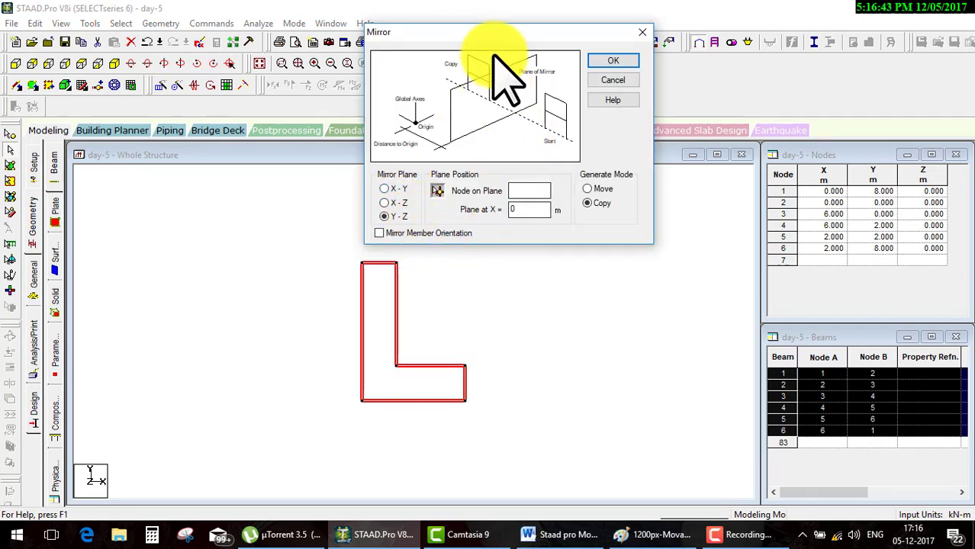
pyautogui.moveTo(536, 39); pyautogui.dragTo(239, 34)
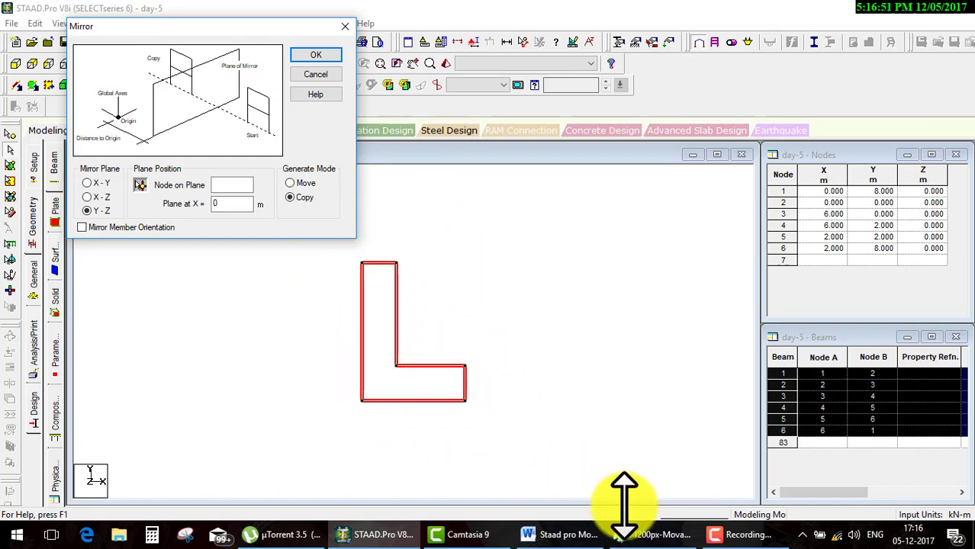
pyautogui.click(650, 535)
# Step: Clear the Paint canvas and draw an orange L-shaped outline from two rectangles
pyautogui.hotkey('ctrl', 'a')
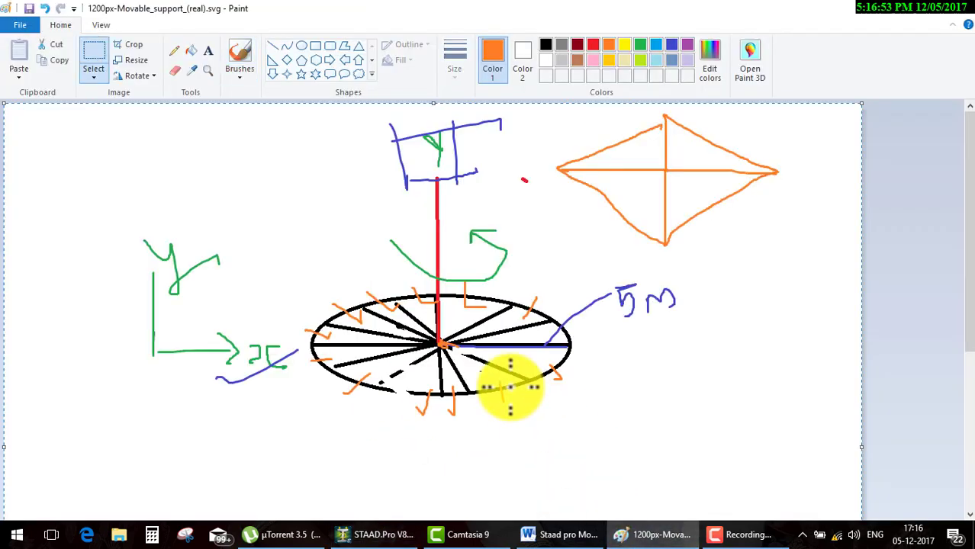
pyautogui.press('Delete')
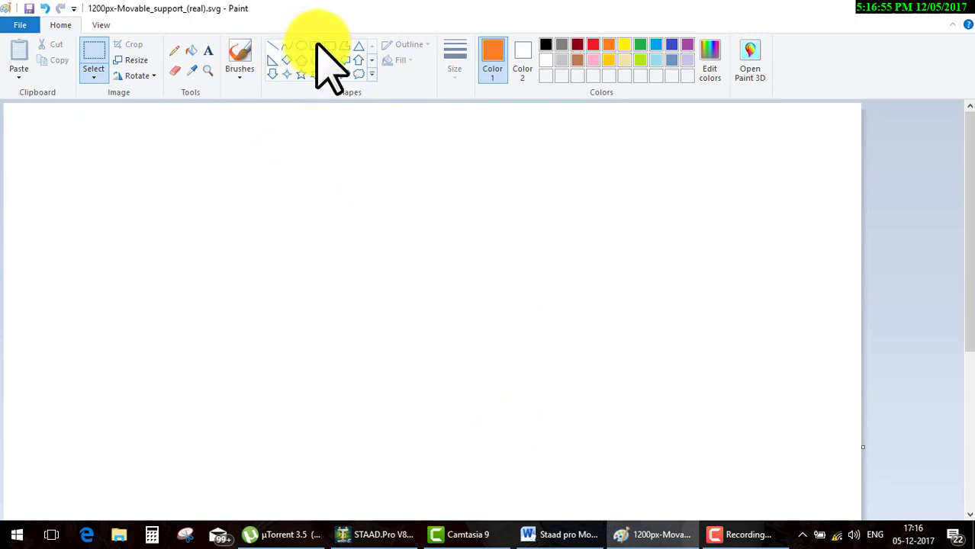
pyautogui.moveTo(211, 190); pyautogui.dragTo(297, 417)
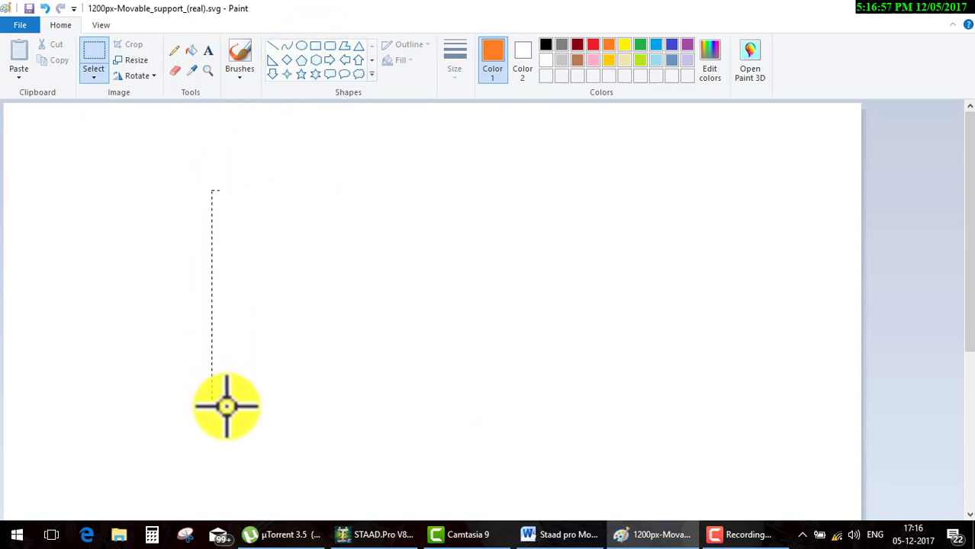
pyautogui.click(316, 45)
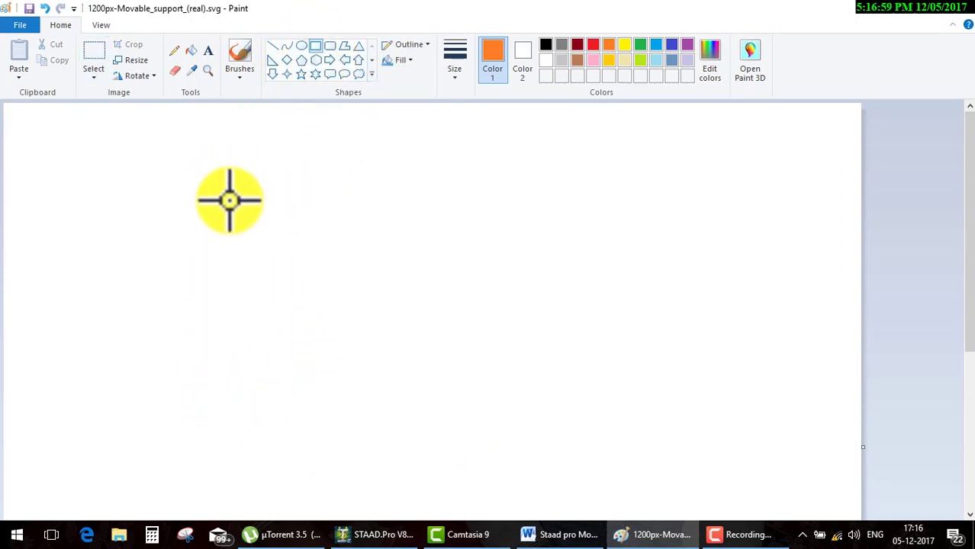
pyautogui.moveTo(229, 200)
pyautogui.mouseDown()
pyautogui.moveTo(307, 405)
pyautogui.moveTo(328, 430)
pyautogui.mouseUp()
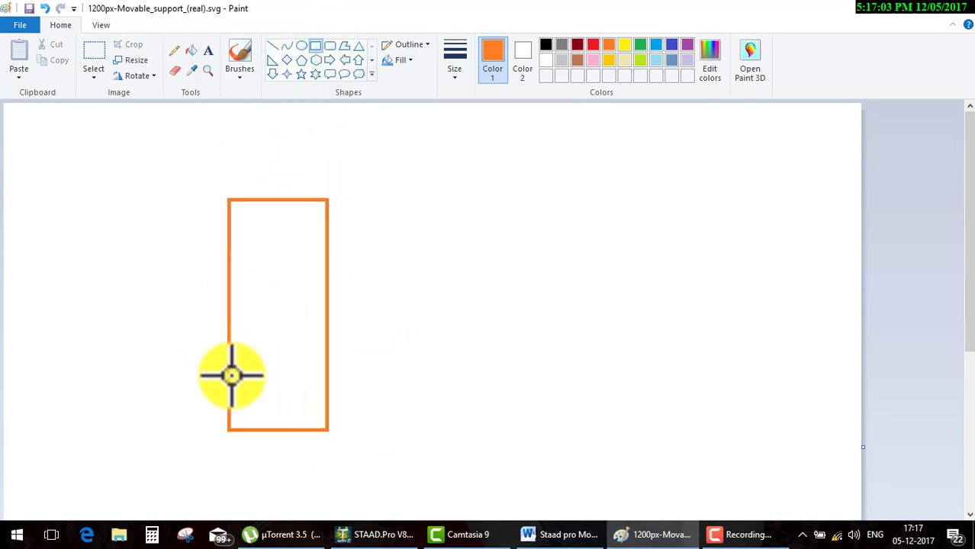
pyautogui.moveTo(230, 369); pyautogui.dragTo(409, 433)
pyautogui.click(520, 428)
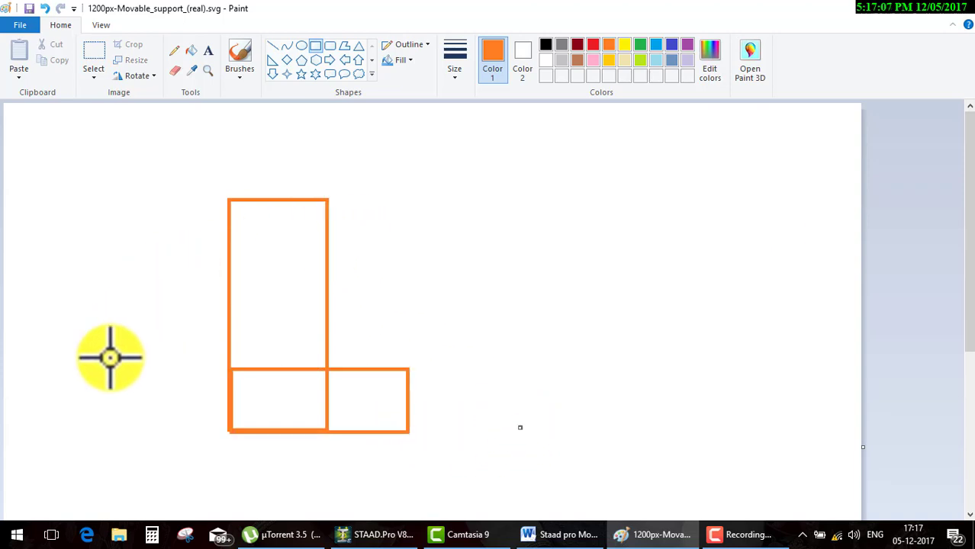
# Step: Brush x and y axis arrows above the L and a vertical line to its right
pyautogui.click(240, 58)
pyautogui.moveTo(201, 158)
pyautogui.mouseDown()
pyautogui.moveTo(256, 157)
pyautogui.moveTo(257, 171)
pyautogui.mouseUp()
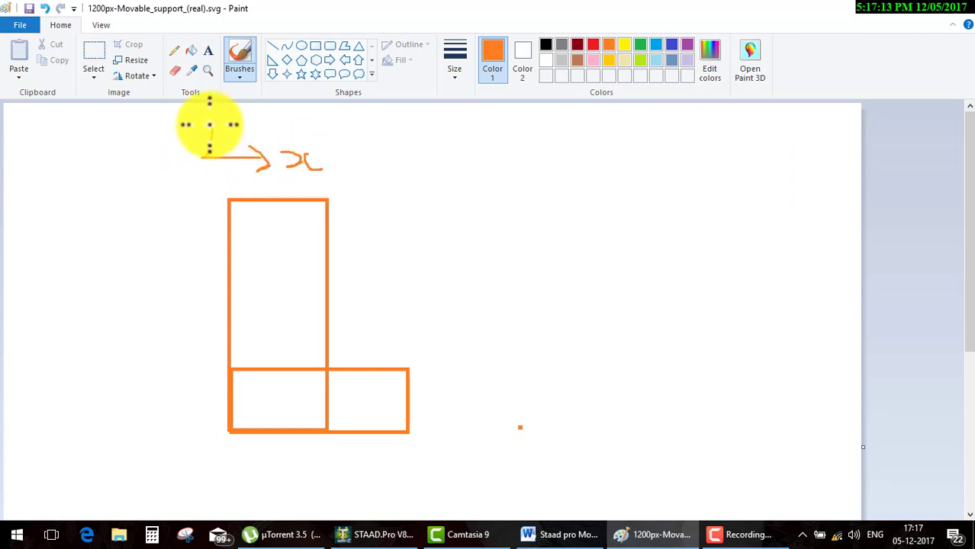
pyautogui.moveTo(203, 139)
pyautogui.mouseDown()
pyautogui.moveTo(226, 140)
pyautogui.moveTo(165, 167)
pyautogui.mouseUp()
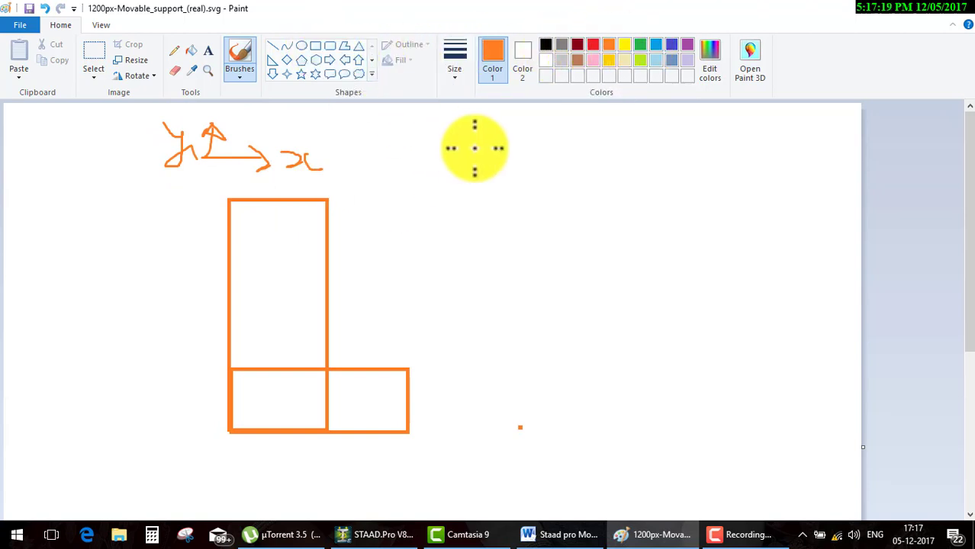
pyautogui.moveTo(493, 139); pyautogui.dragTo(480, 372)
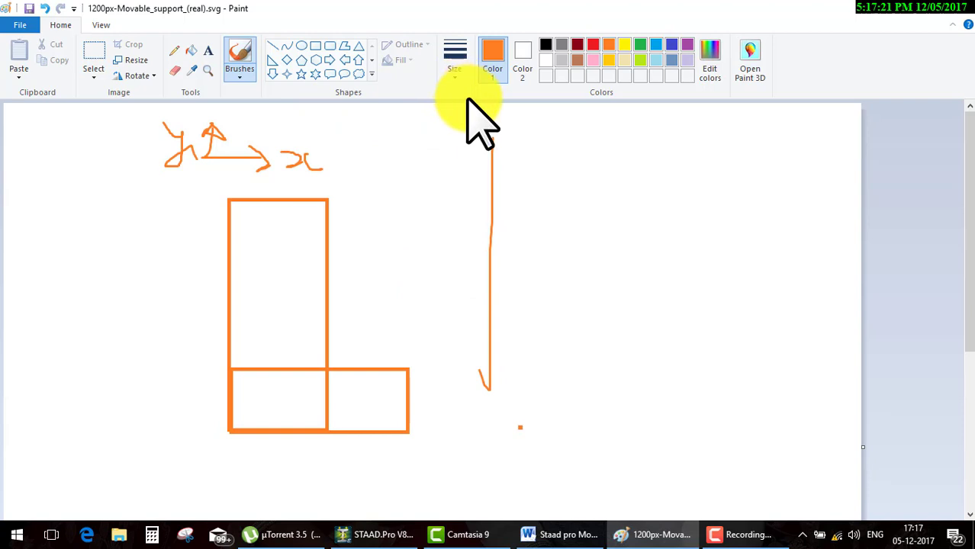
# Step: Replace the orange stroke with a long green rectangle as the mirror line
pyautogui.hotkey('ctrl', 'z')
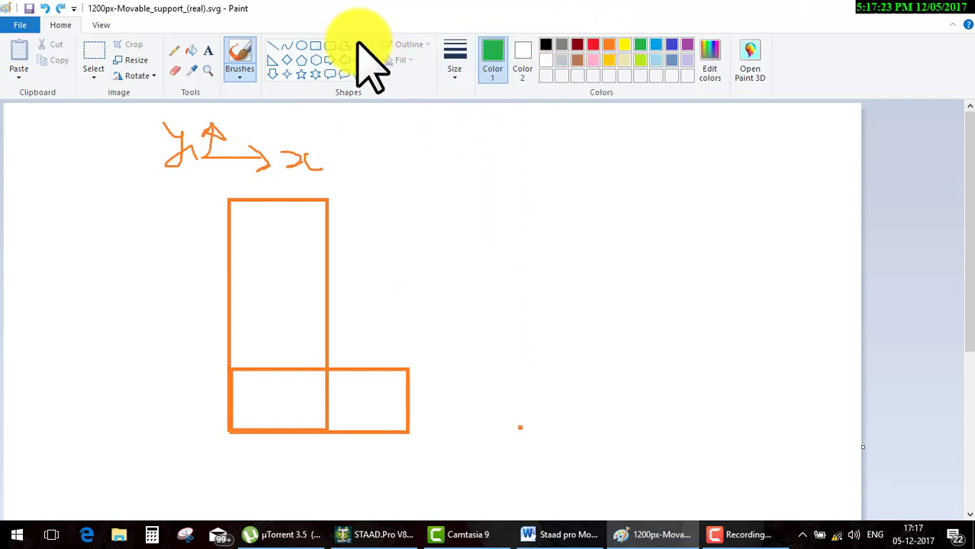
pyautogui.click(315, 45)
pyautogui.moveTo(501, 149); pyautogui.dragTo(504, 187)
pyautogui.moveTo(501, 242); pyautogui.dragTo(501, 498)
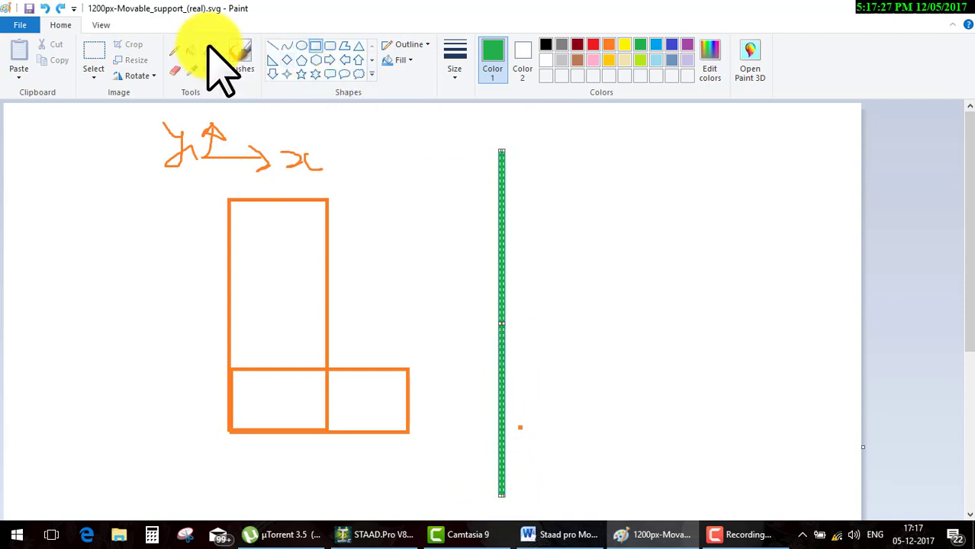
pyautogui.click(443, 116)
# Step: Label the top of the mirror line with the text 'mirror'
pyautogui.click(207, 50)
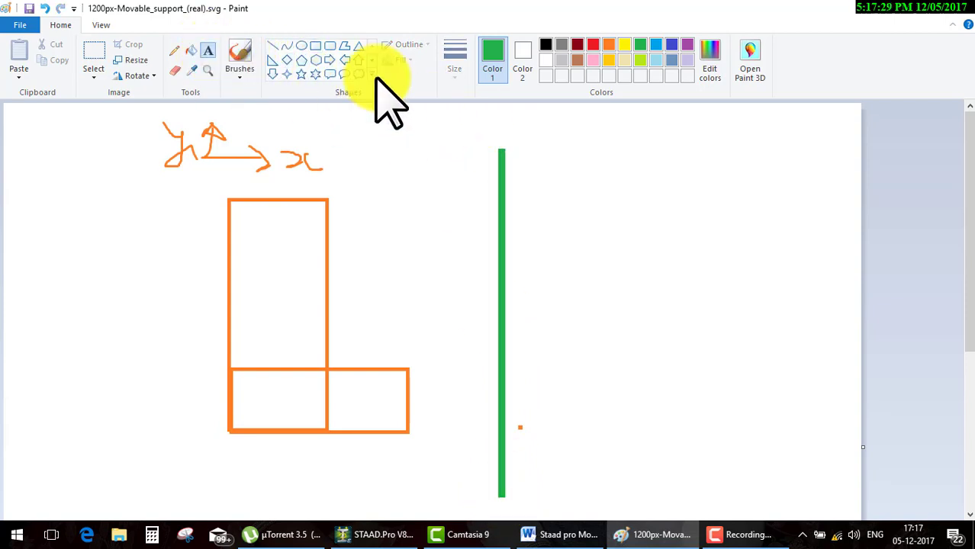
pyautogui.click(485, 121)
pyautogui.write('mirror')
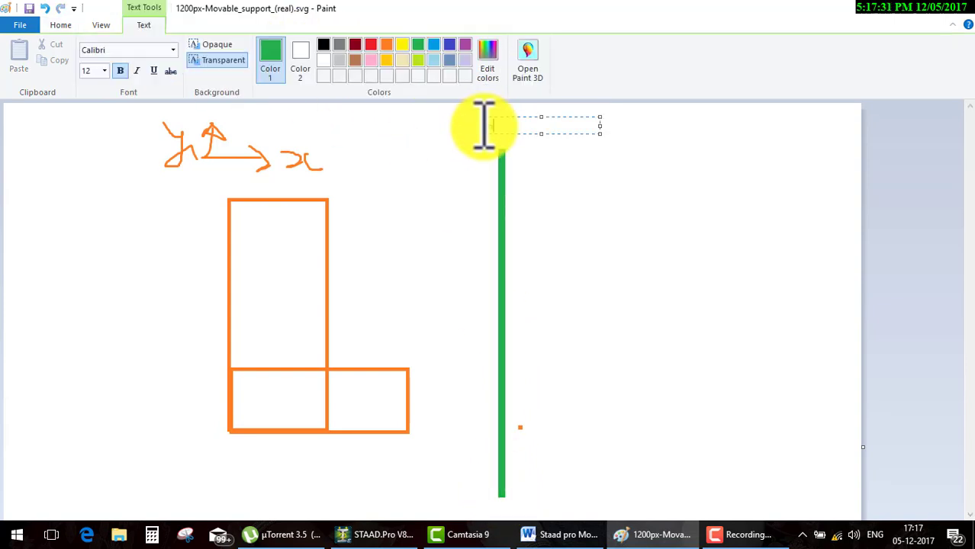
pyautogui.click(615, 229)
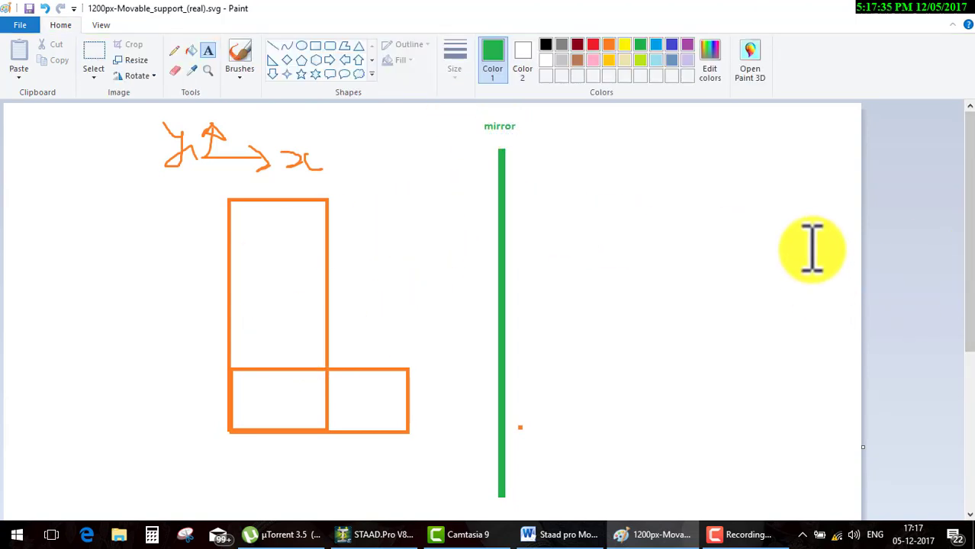
# Step: Brush a green z axis from the origin and write 'y-z' beside the mirror line
pyautogui.click(233, 55)
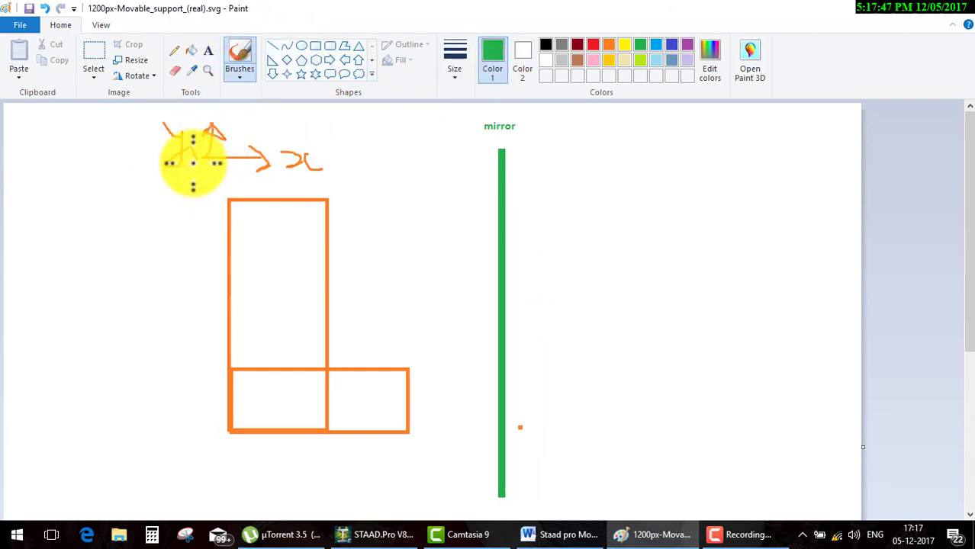
pyautogui.moveTo(202, 157)
pyautogui.mouseDown()
pyautogui.moveTo(224, 188)
pyautogui.moveTo(221, 211)
pyautogui.mouseUp()
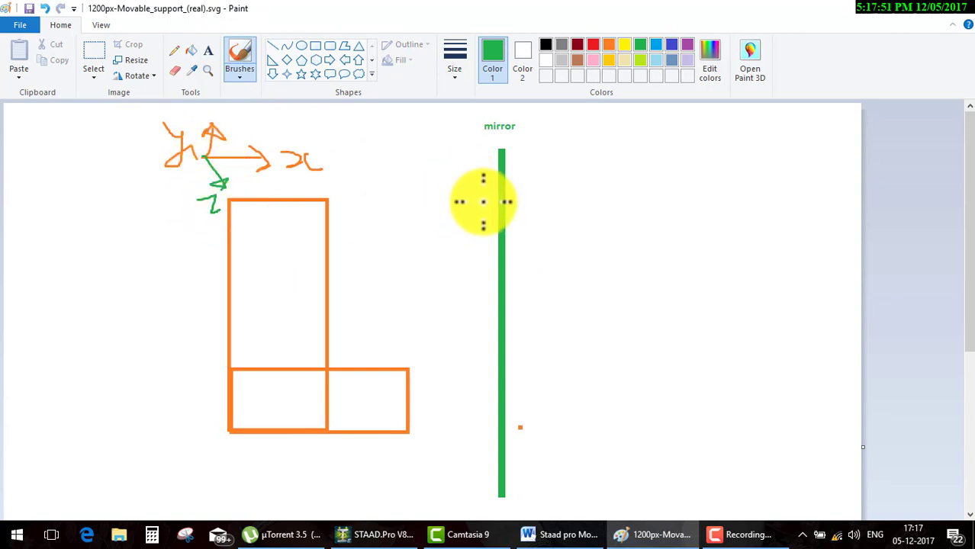
pyautogui.moveTo(533, 217); pyautogui.dragTo(529, 241)
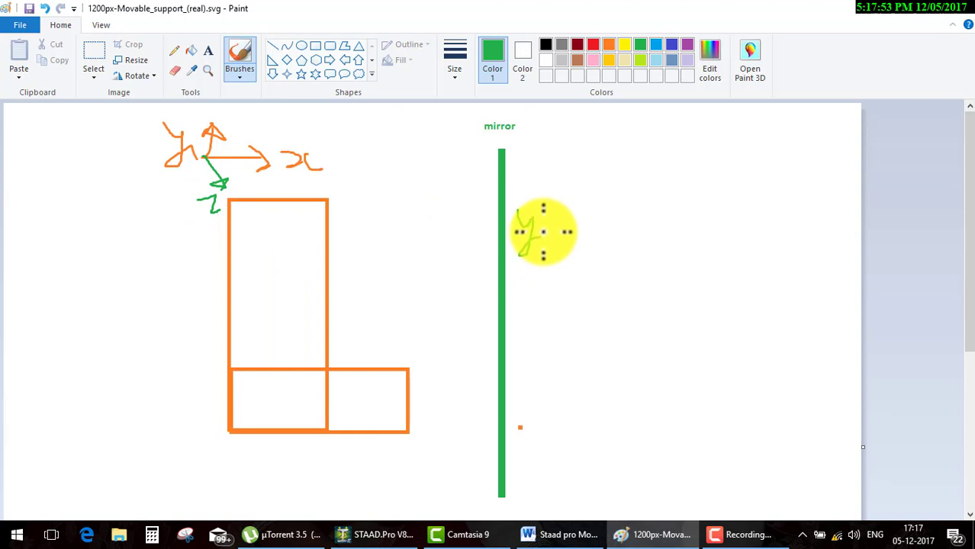
pyautogui.moveTo(573, 218); pyautogui.dragTo(643, 233)
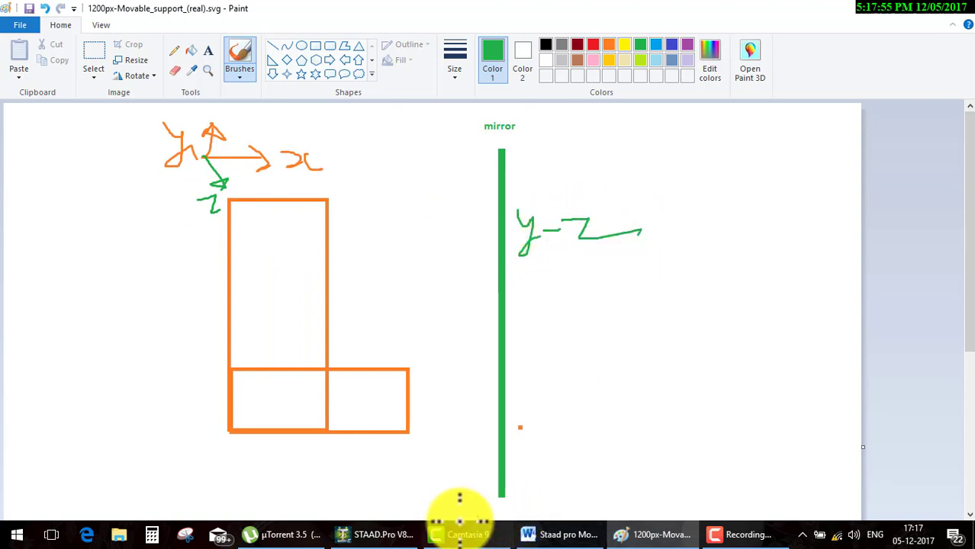
pyautogui.click(381, 534)
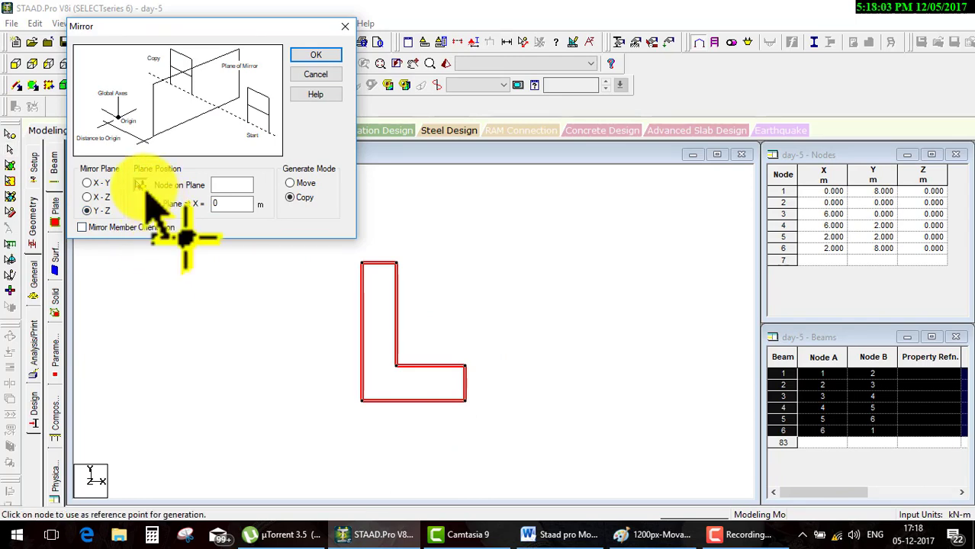
# Step: Place the Y-Z mirror plane at node 4 (X = 6) and copy the L-frame across it
pyautogui.click(466, 368)
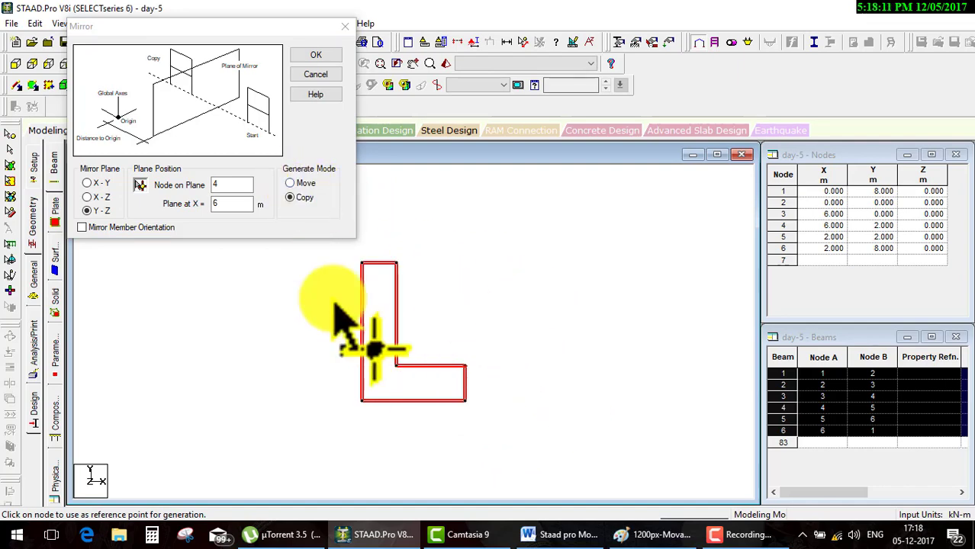
pyautogui.click(316, 55)
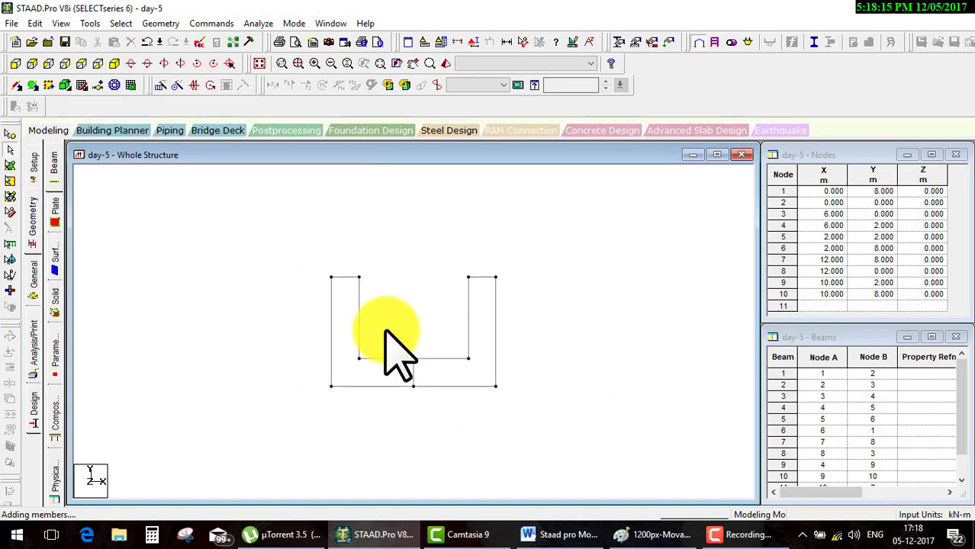
# Step: Copy the whole U-frame across the X-Z plane at Y = 9, positioned from node 6
pyautogui.moveTo(272, 255); pyautogui.dragTo(603, 459)
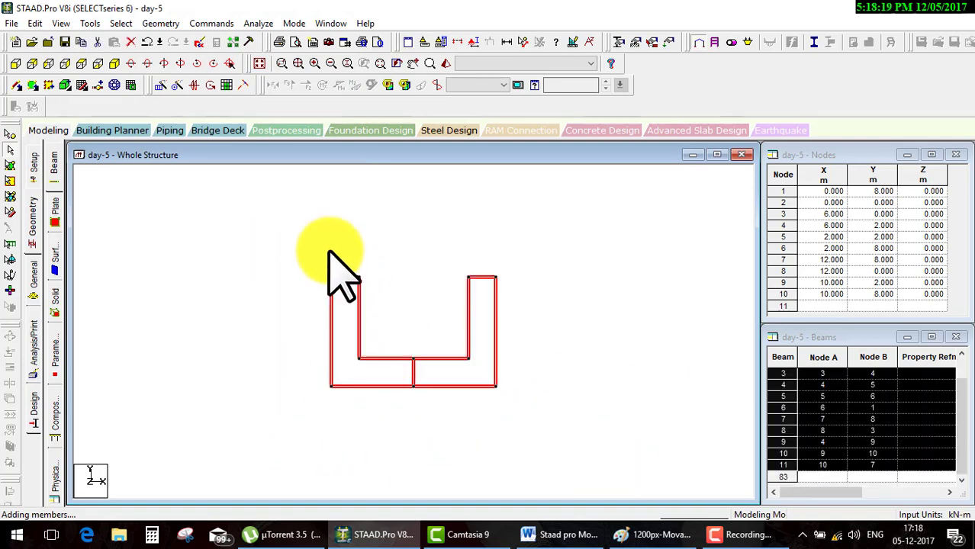
pyautogui.click(195, 86)
pyautogui.moveTo(505, 157); pyautogui.dragTo(752, 139)
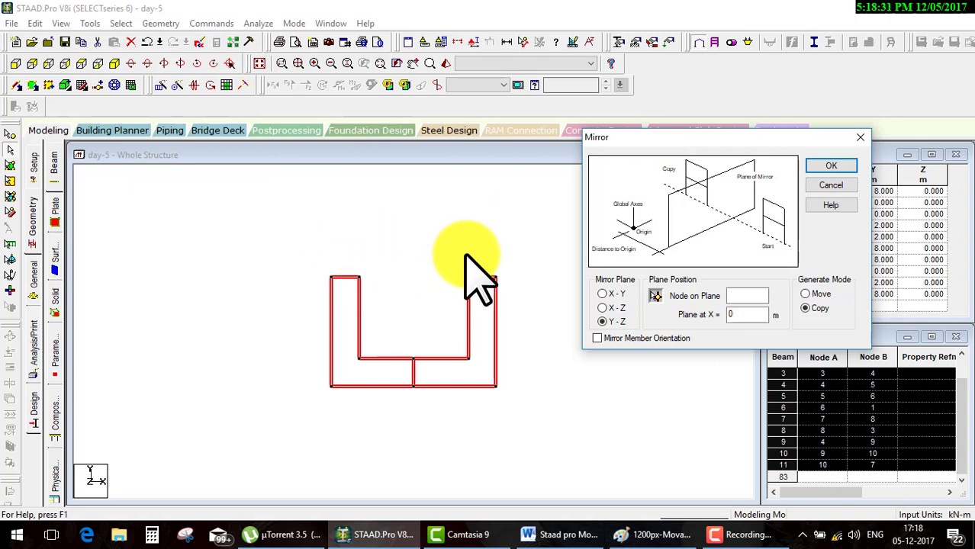
pyautogui.click(602, 307)
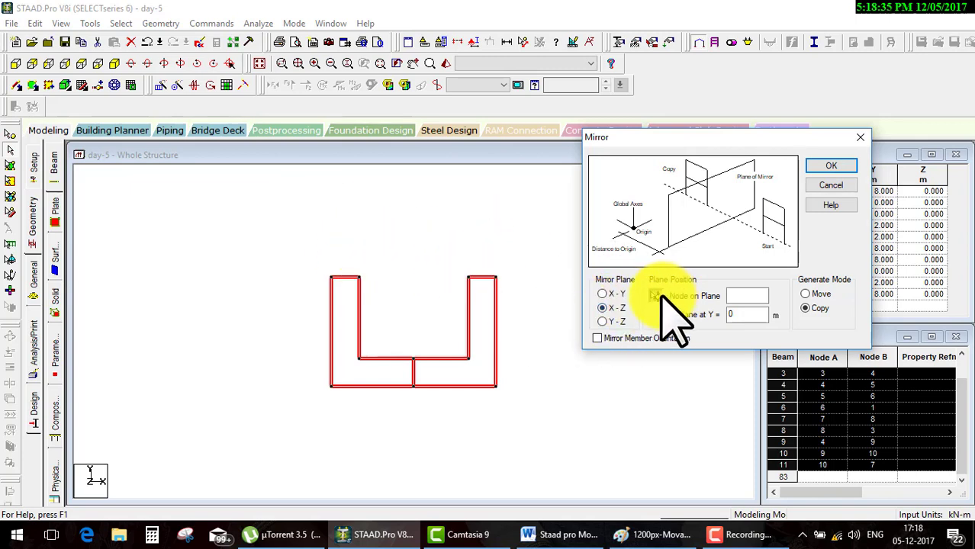
pyautogui.click(656, 296)
pyautogui.click(358, 277)
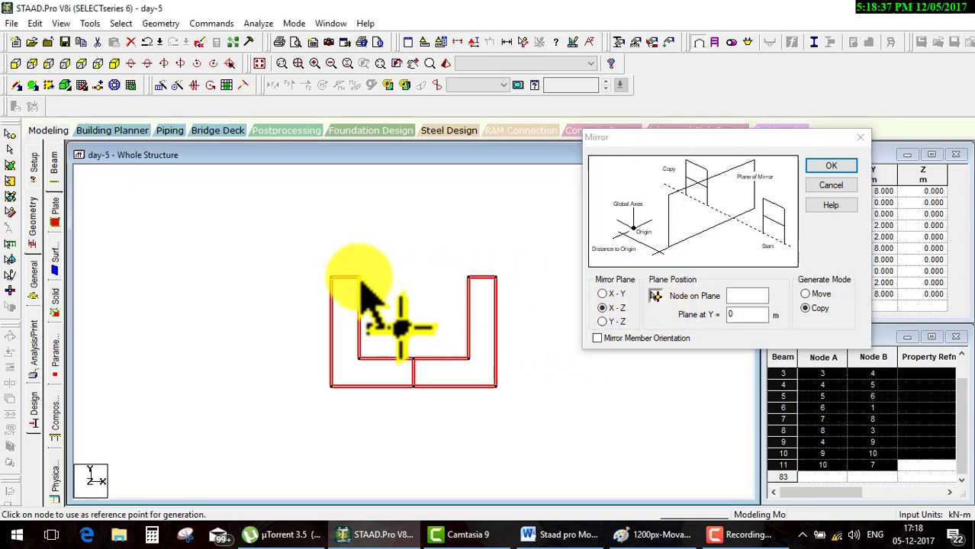
pyautogui.click(752, 313)
pyautogui.write('9')
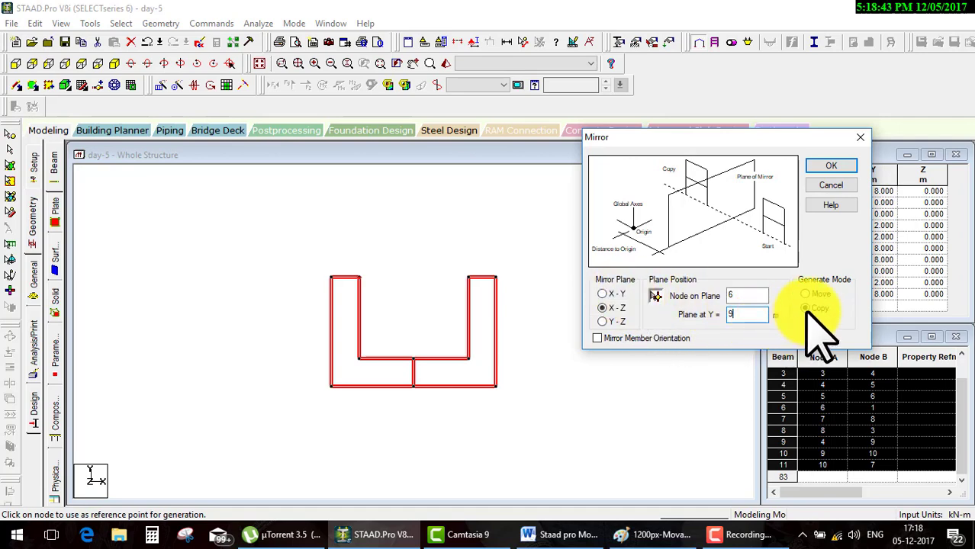
pyautogui.click(832, 167)
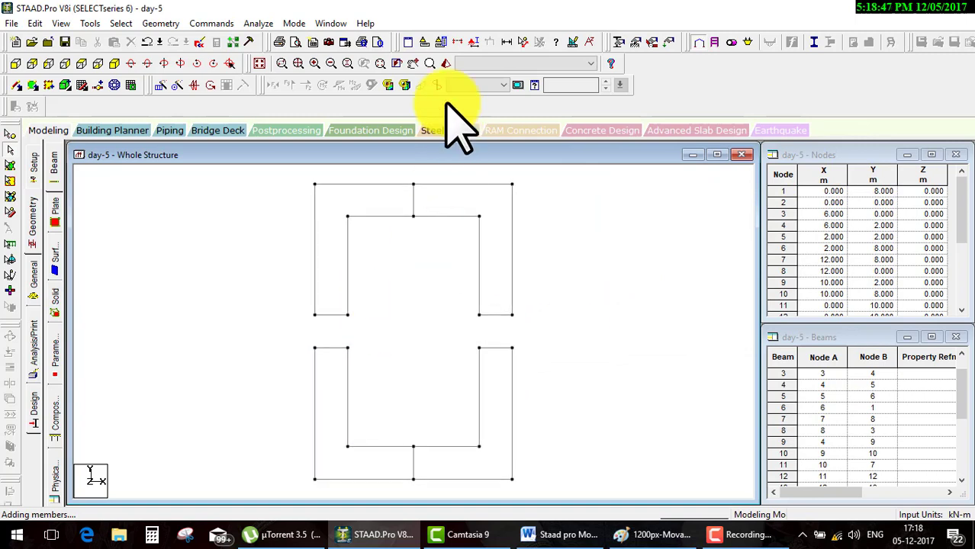
# Step: Add a 2 m vertical beam joining the right-side nodes of the lower and upper frames
pyautogui.click(524, 41)
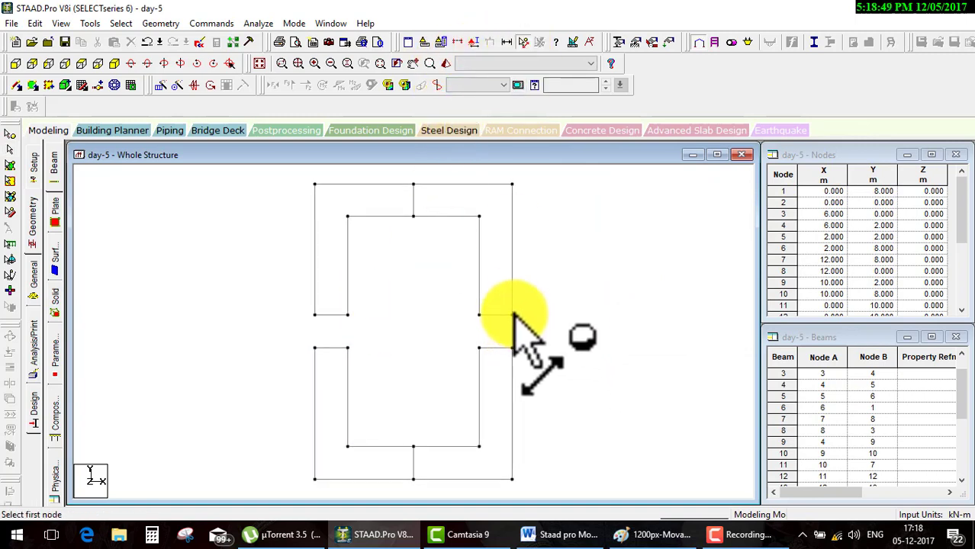
pyautogui.click(512, 315)
pyautogui.click(512, 348)
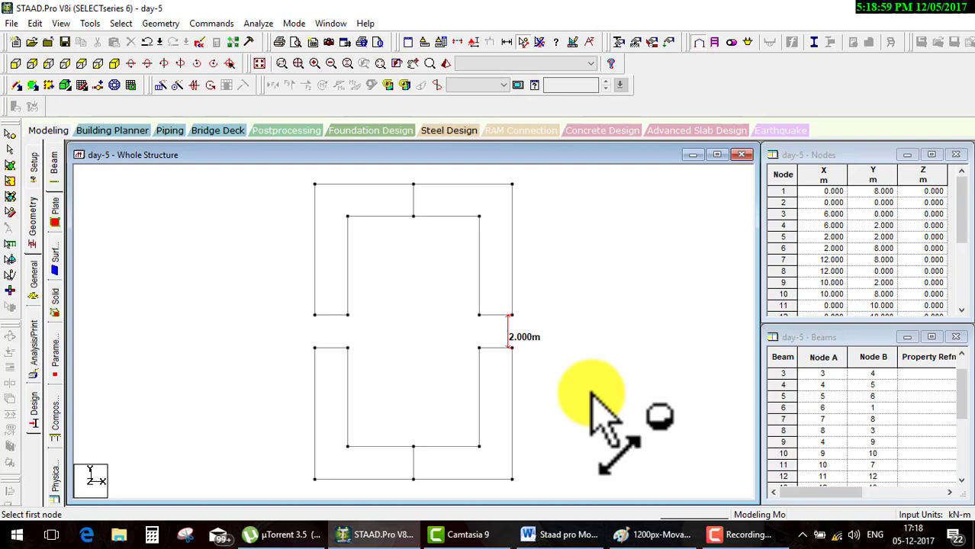
pyautogui.click(194, 85)
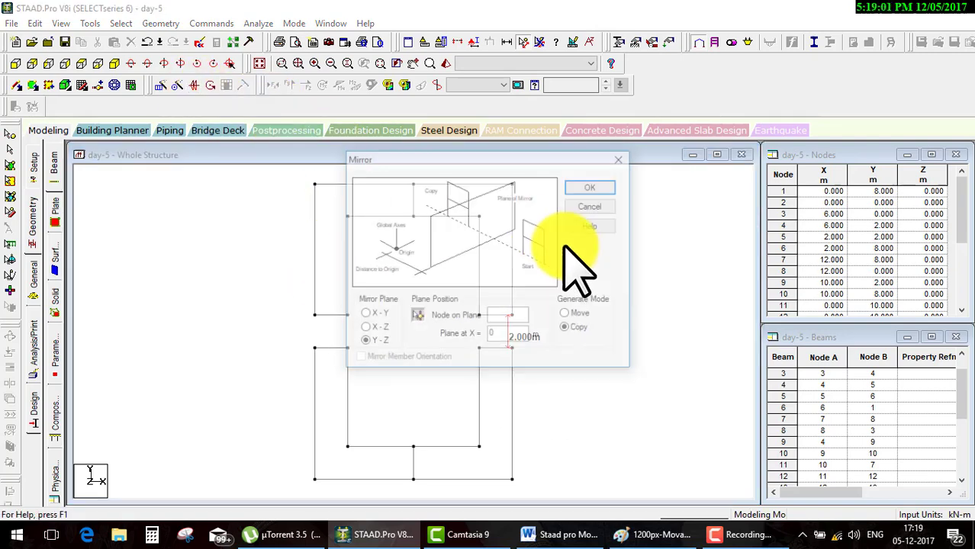